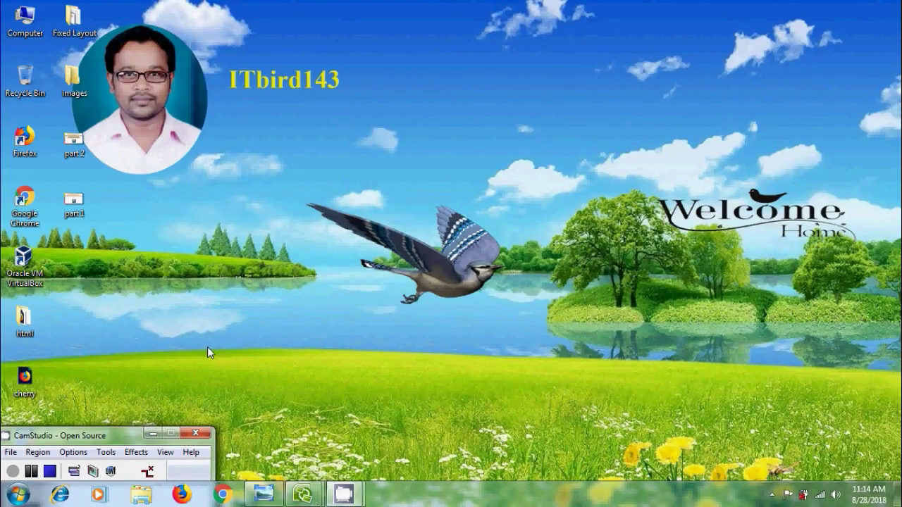
# - Open the Groove Launchbar from the taskbar to show workspaces like Appointment, Data and test
pyautogui.click(263, 494)
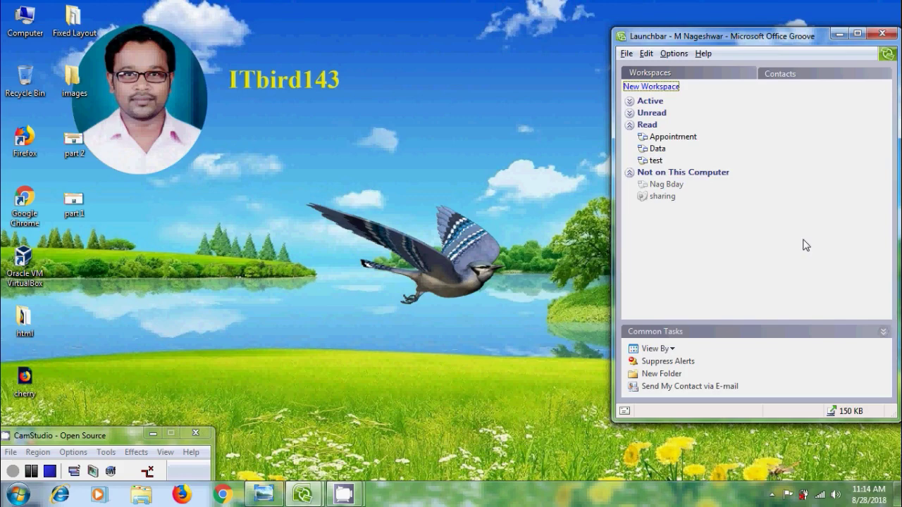
# - Create a new workspace called 'Pictures' and add the Pictures tool from the Add Tool list
pyautogui.click(673, 91)
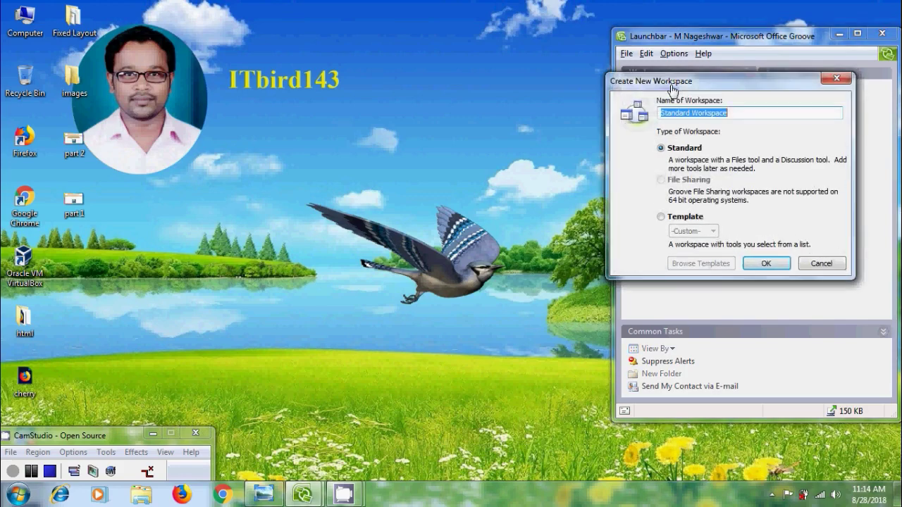
pyautogui.write('Pictures')
pyautogui.click(786, 263)
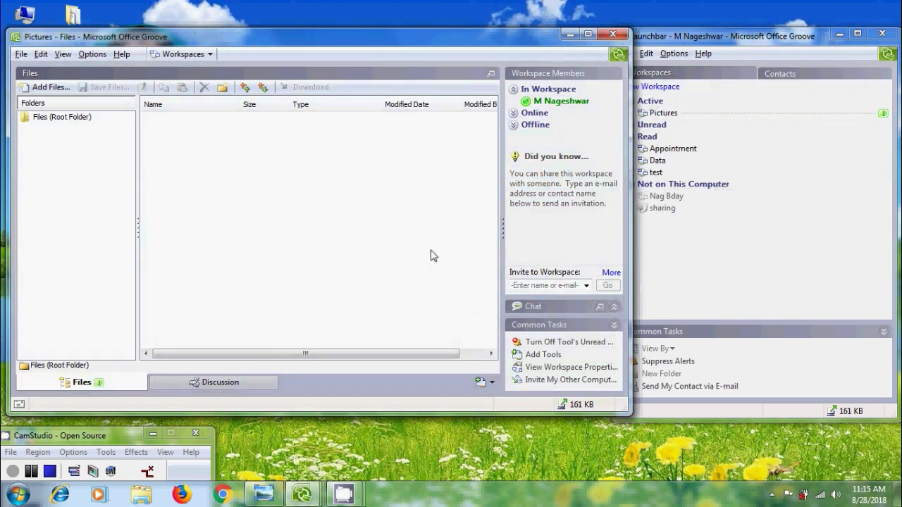
pyautogui.click(493, 382)
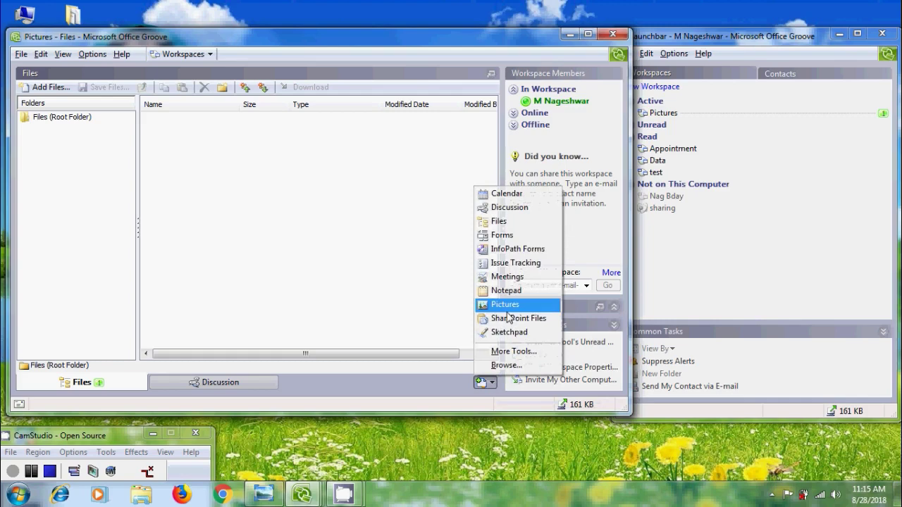
pyautogui.click(511, 304)
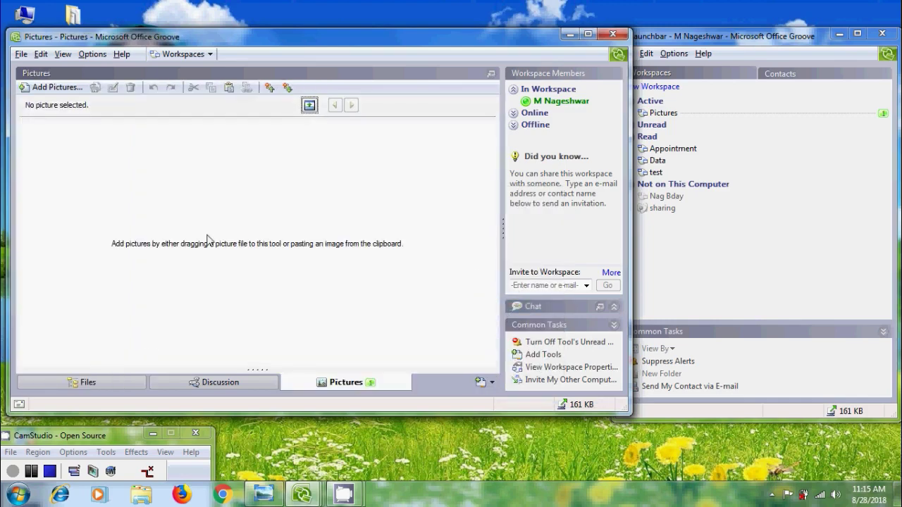
# - Add the cherry image from the Desktop's images folder into the Pictures tool
pyautogui.click(53, 88)
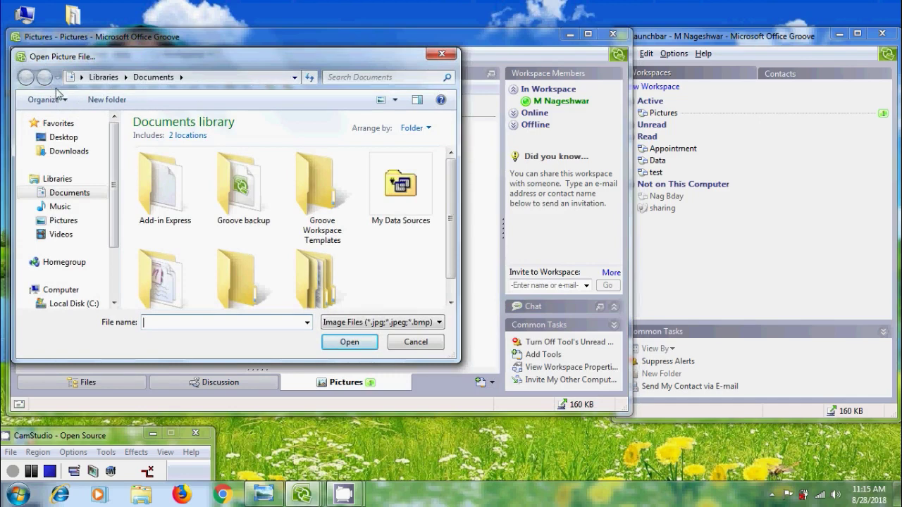
pyautogui.click(67, 137)
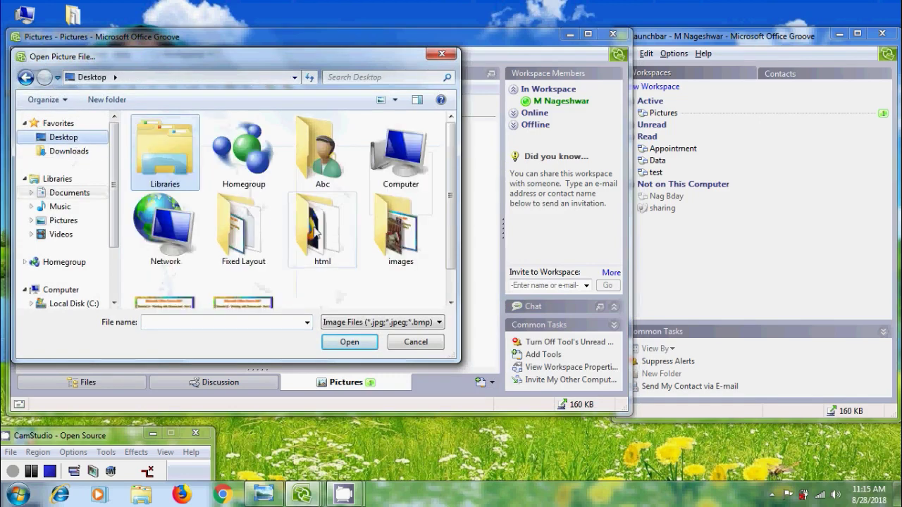
pyautogui.doubleClick(401, 254)
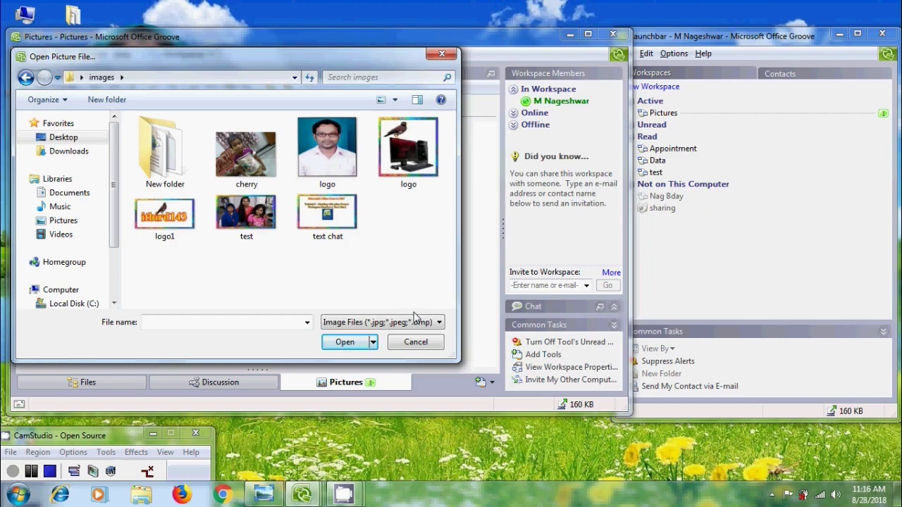
pyautogui.click(245, 154)
pyautogui.click(350, 345)
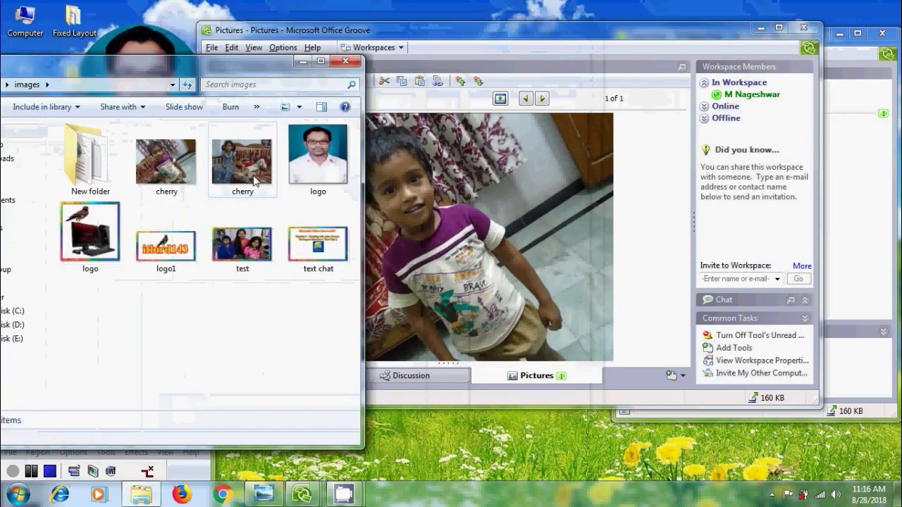
# - Bring the portrait logo and the bird logo from the images folder into Pictures, making three pictures
pyautogui.click(255, 181)
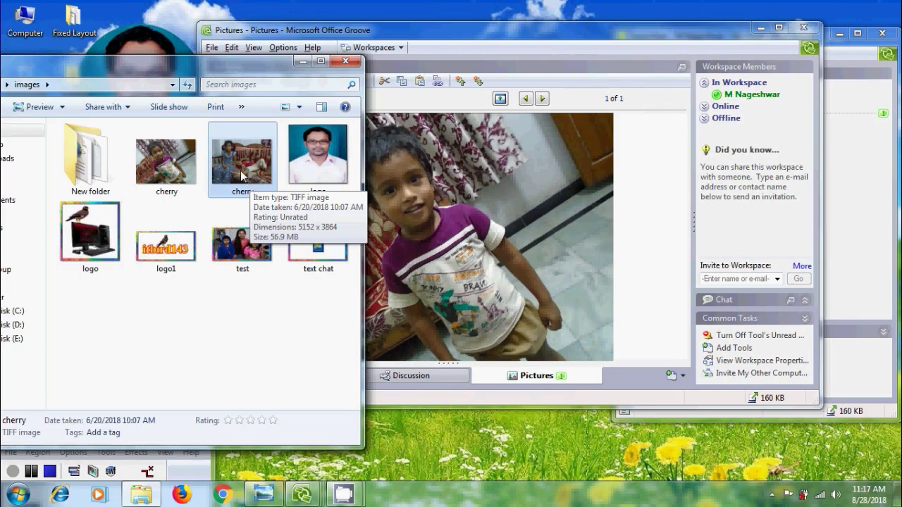
pyautogui.click(311, 167)
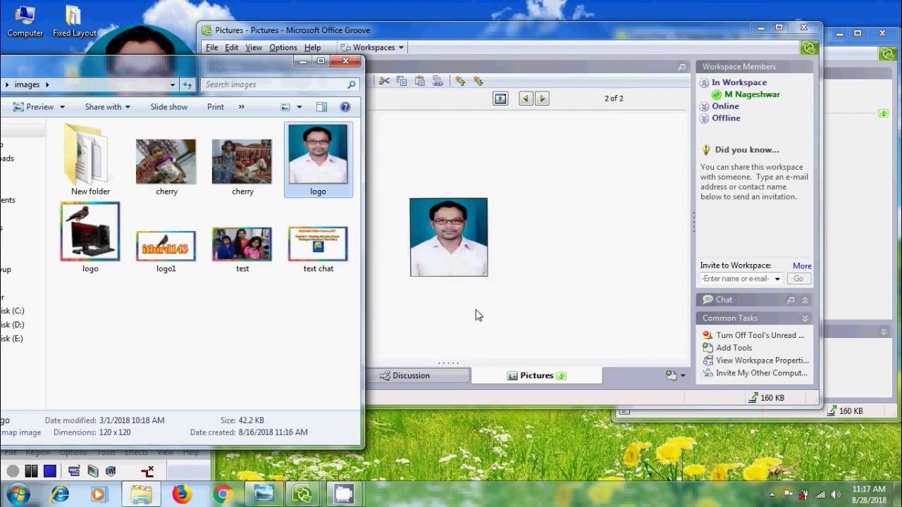
pyautogui.click(86, 236)
pyautogui.rightClick(86, 236)
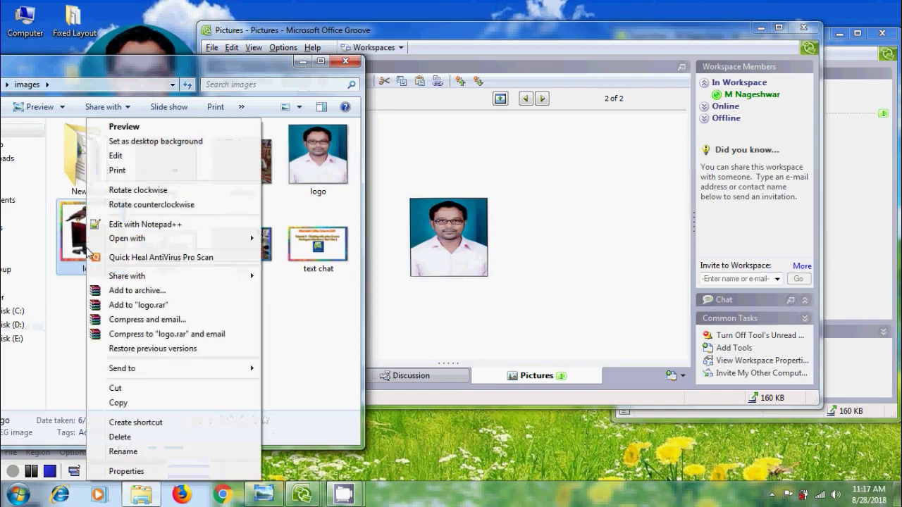
pyautogui.click(135, 407)
pyautogui.click(561, 195)
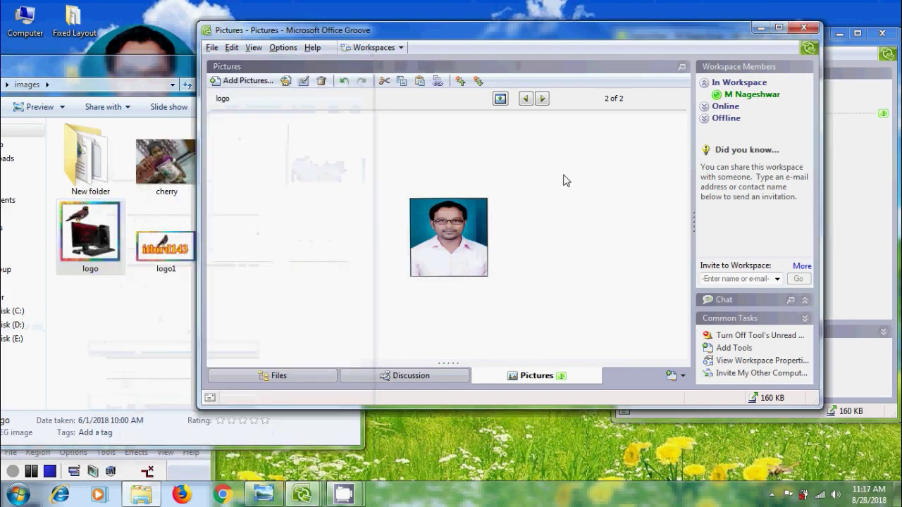
pyautogui.click(420, 82)
pyautogui.click(158, 337)
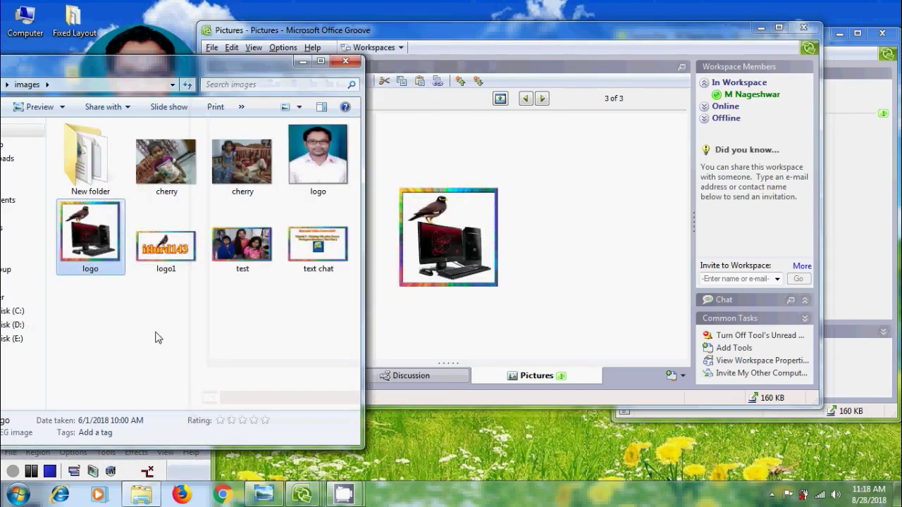
# - Drag logo1, test and text chat together into Pictures, then minimize the images folder
pyautogui.click(166, 244)
pyautogui.moveTo(346, 303); pyautogui.dragTo(235, 243)
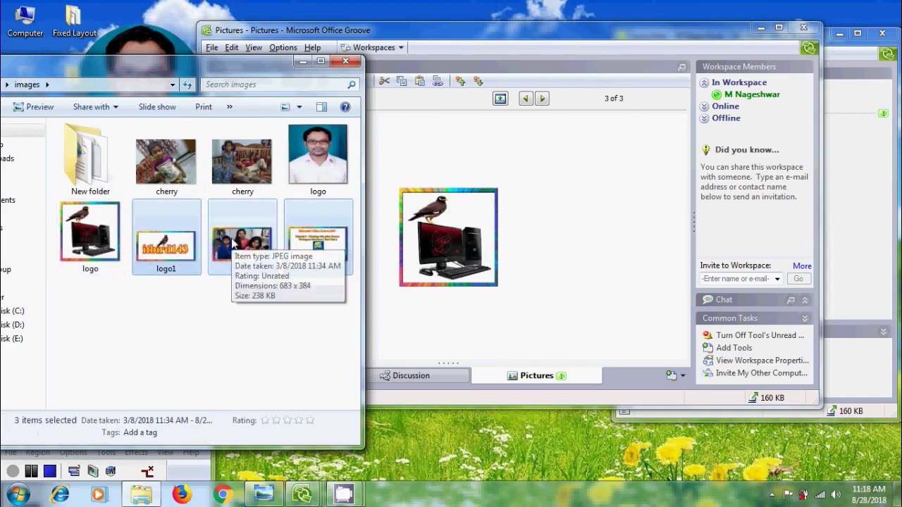
pyautogui.moveTo(335, 243); pyautogui.dragTo(533, 252)
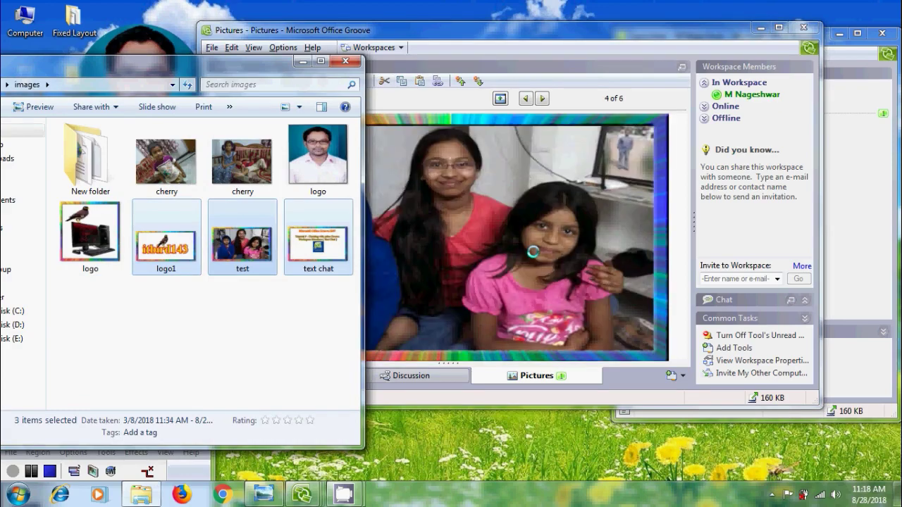
pyautogui.click(303, 60)
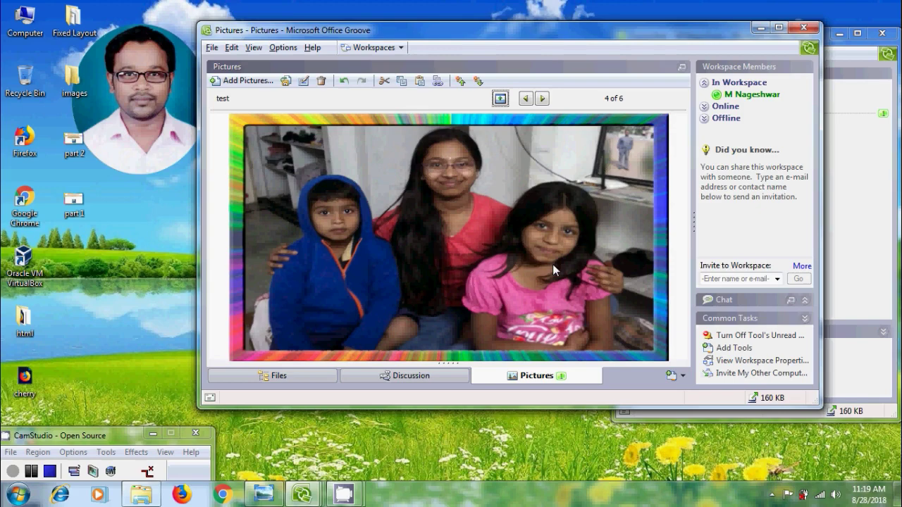
# - Show the picture details file list beneath the preview
pyautogui.click(501, 99)
pyautogui.click(681, 325)
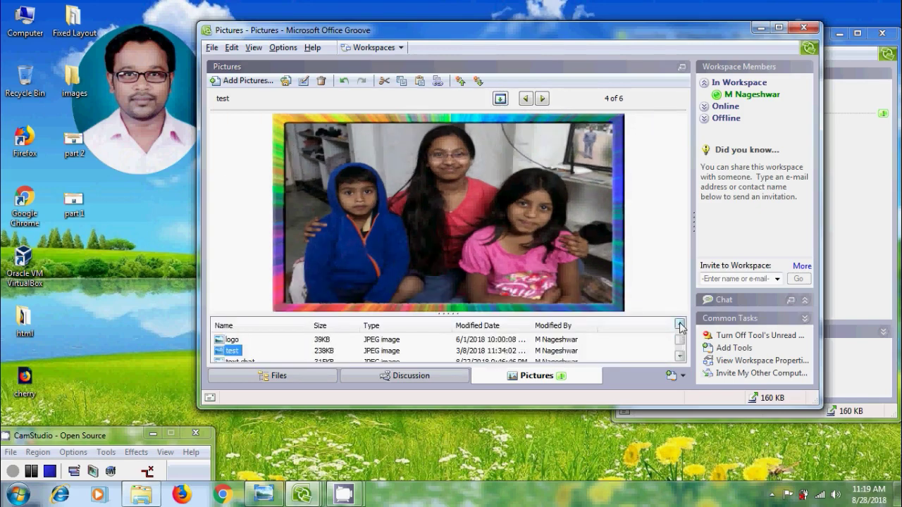
pyautogui.click(681, 326)
pyautogui.click(681, 325)
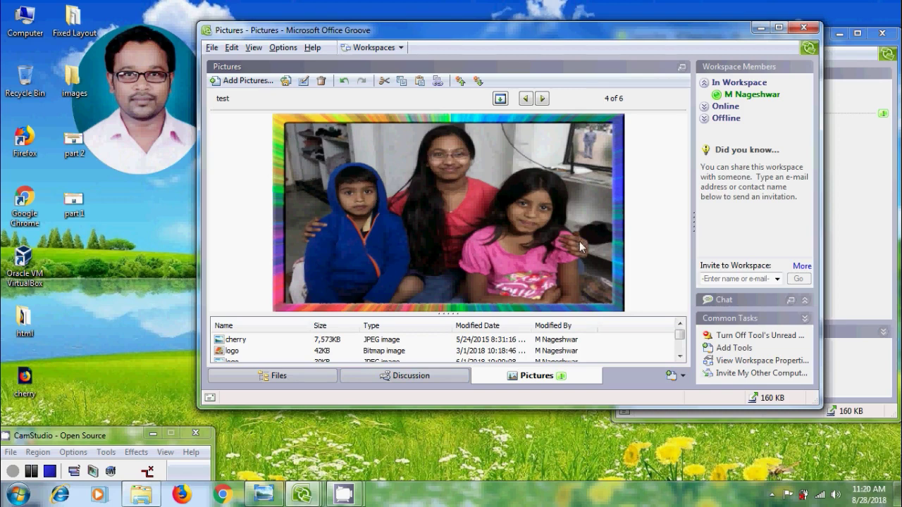
# - Page forward through text chat, logo1 and cherry, then back to the test picture
pyautogui.click(544, 99)
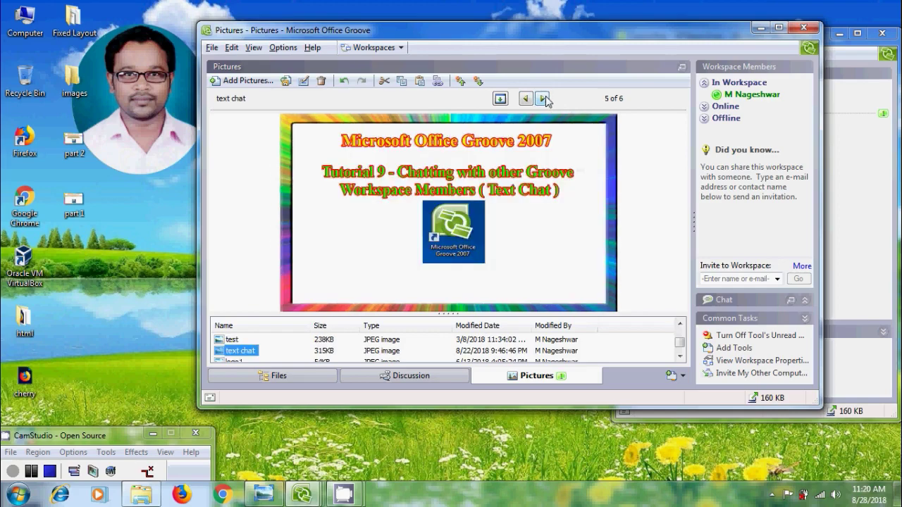
pyautogui.click(544, 98)
pyautogui.click(544, 98)
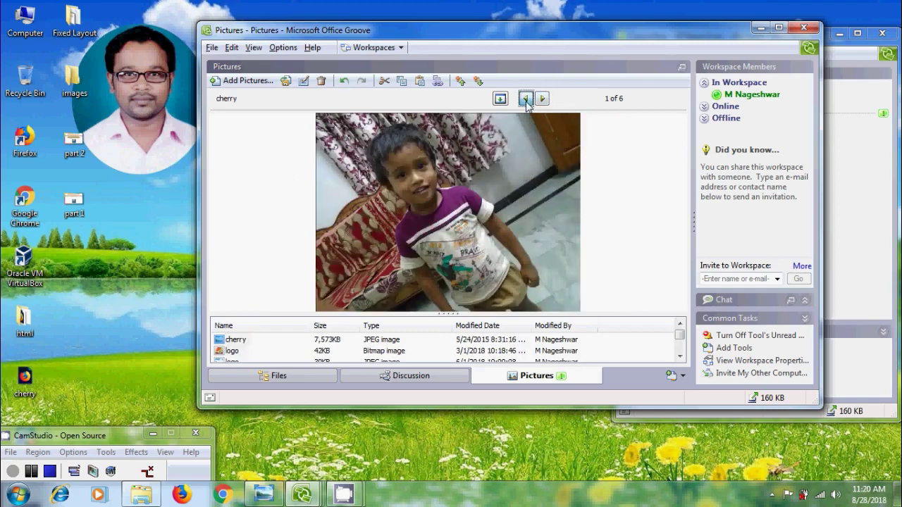
pyautogui.click(526, 98)
pyautogui.click(526, 98)
pyautogui.click(526, 99)
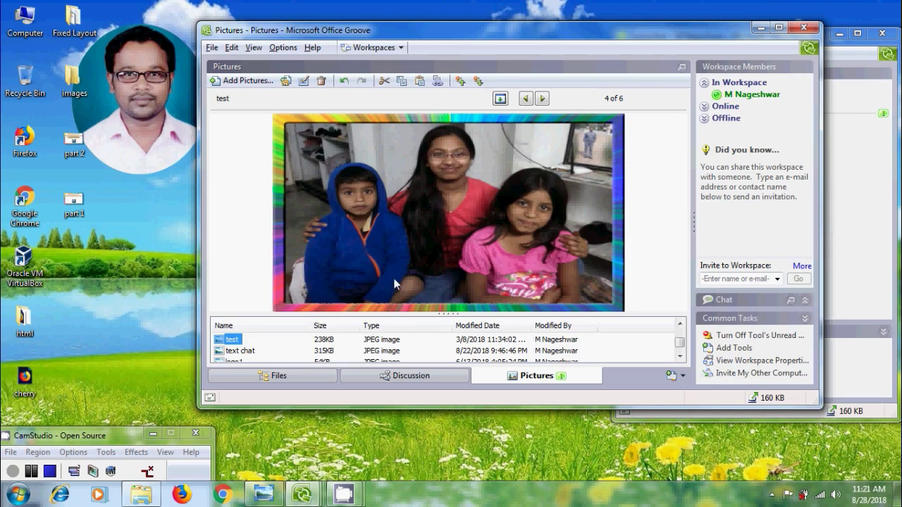
# - Open test in Windows Photo Viewer, rotate it 90° clockwise, and close the viewer
pyautogui.rightClick(235, 344)
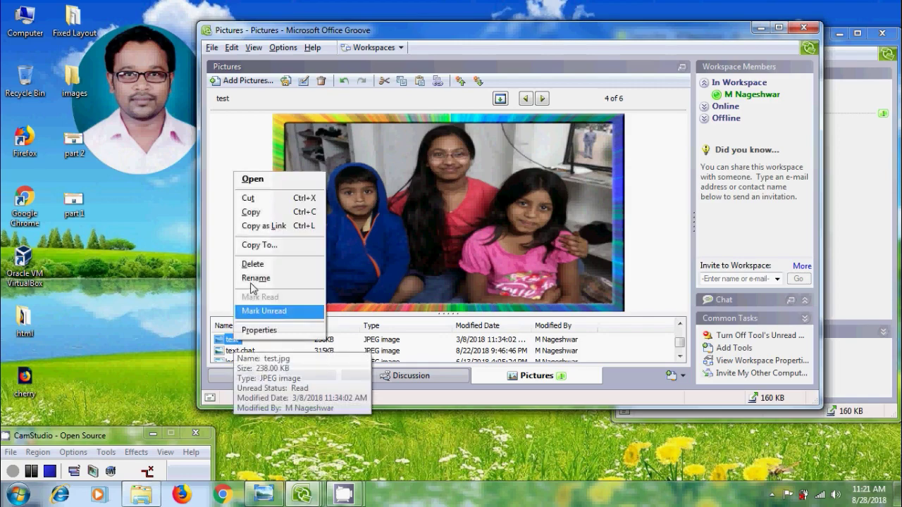
pyautogui.click(273, 181)
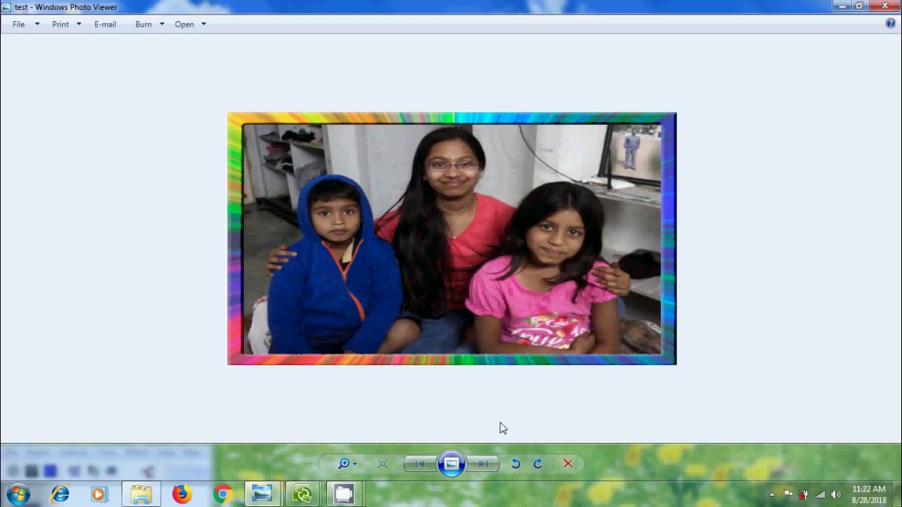
pyautogui.click(538, 465)
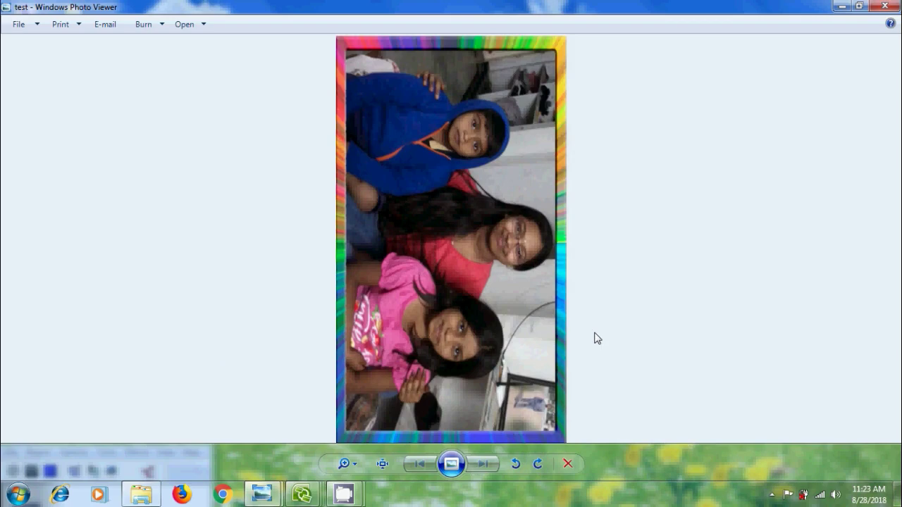
pyautogui.click(884, 7)
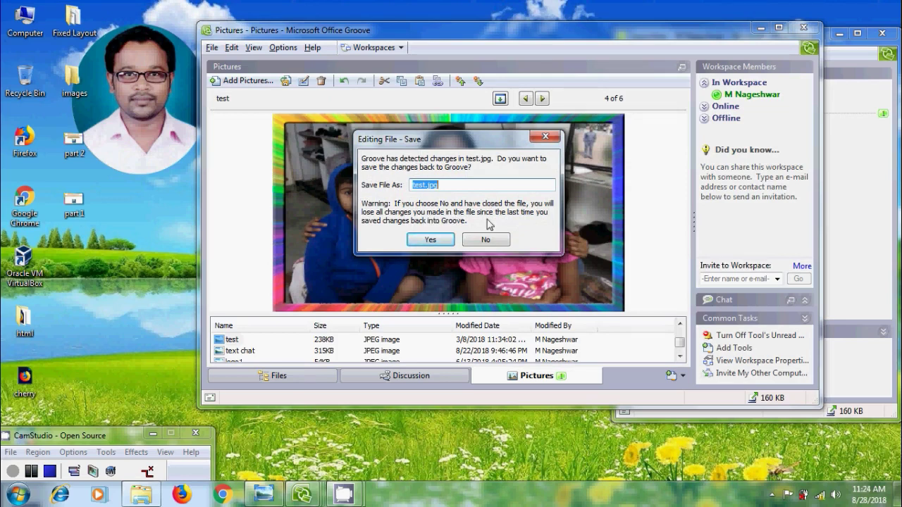
# - Confirm saving the rotated test.jpg back into the Groove Pictures tool
pyautogui.click(431, 241)
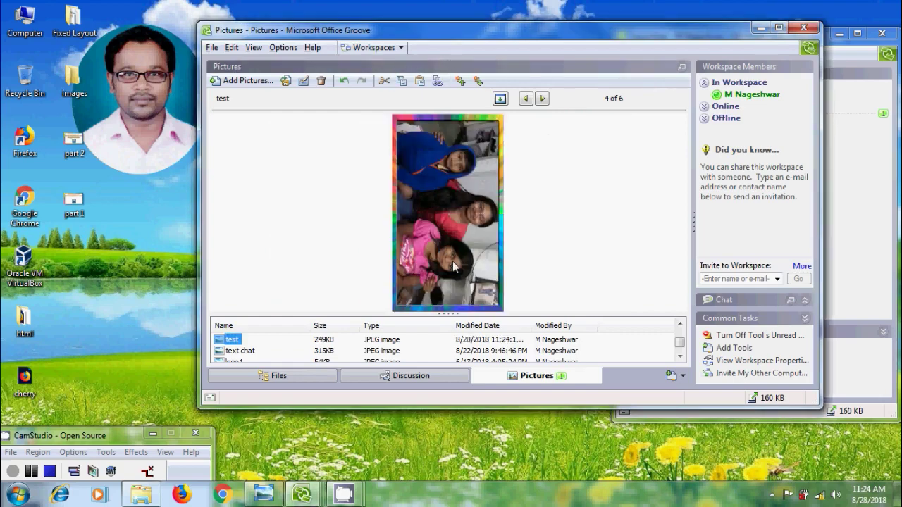
# - Reopen test in Photo Viewer, rotate it counter-clockwise to landscape, and save it back to Groove
pyautogui.rightClick(236, 340)
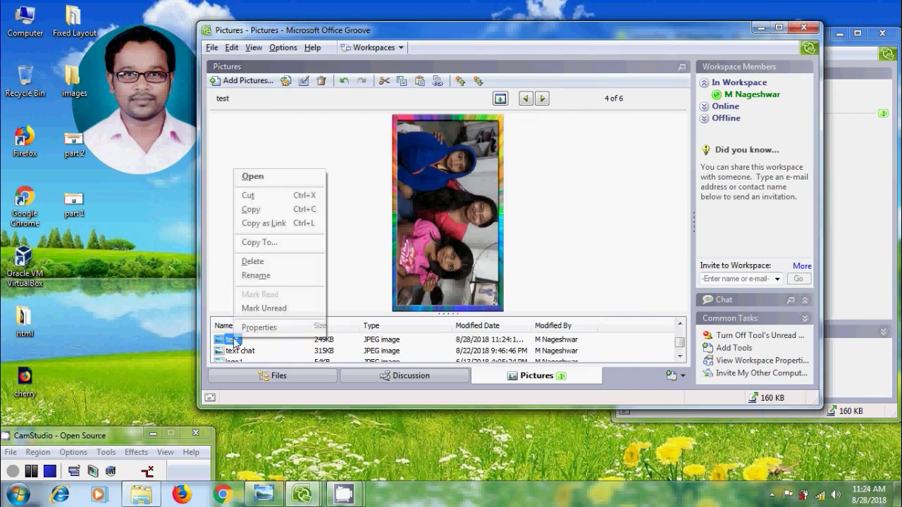
pyautogui.click(255, 176)
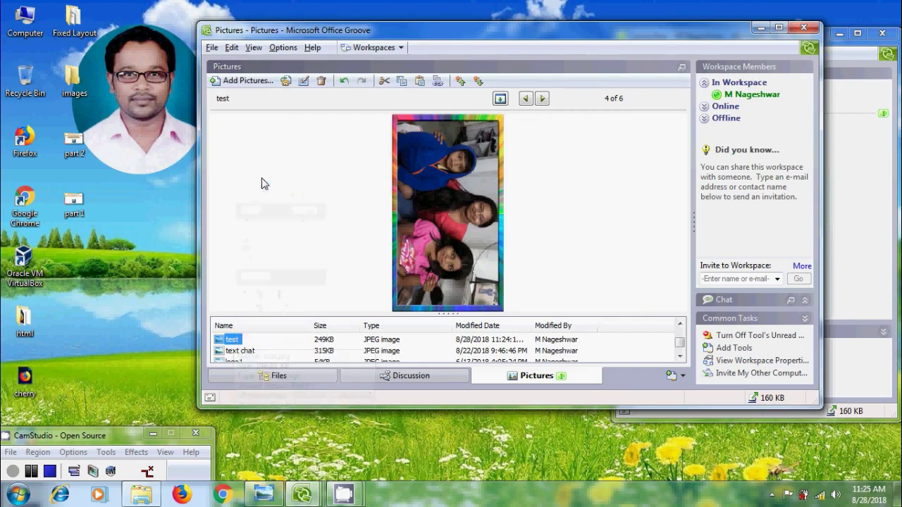
pyautogui.click(515, 464)
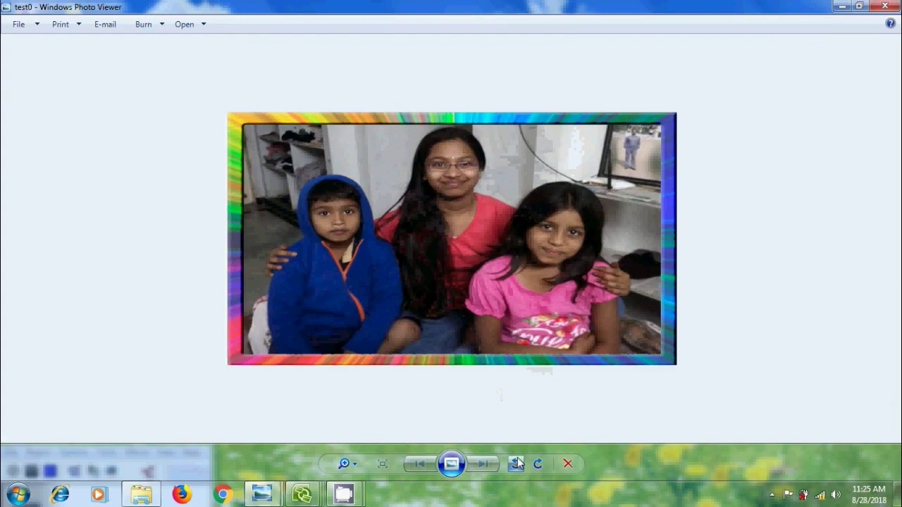
pyautogui.click(885, 6)
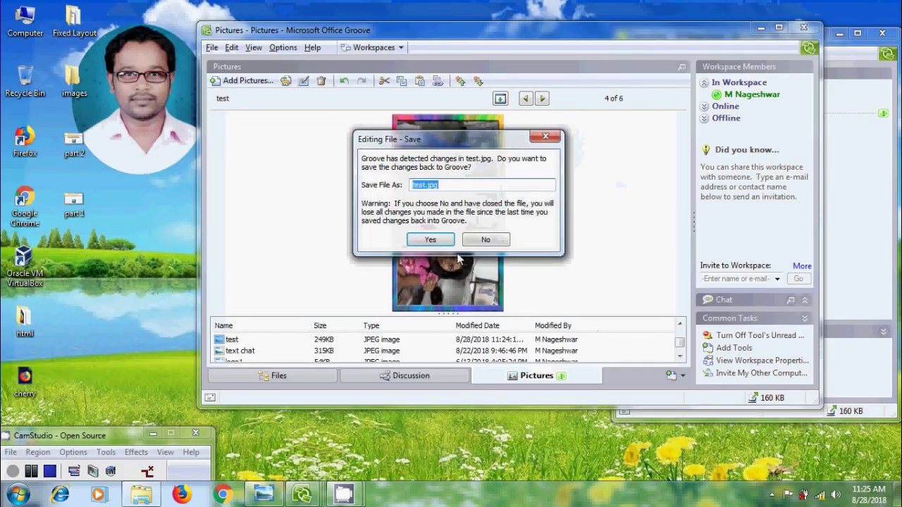
pyautogui.click(430, 239)
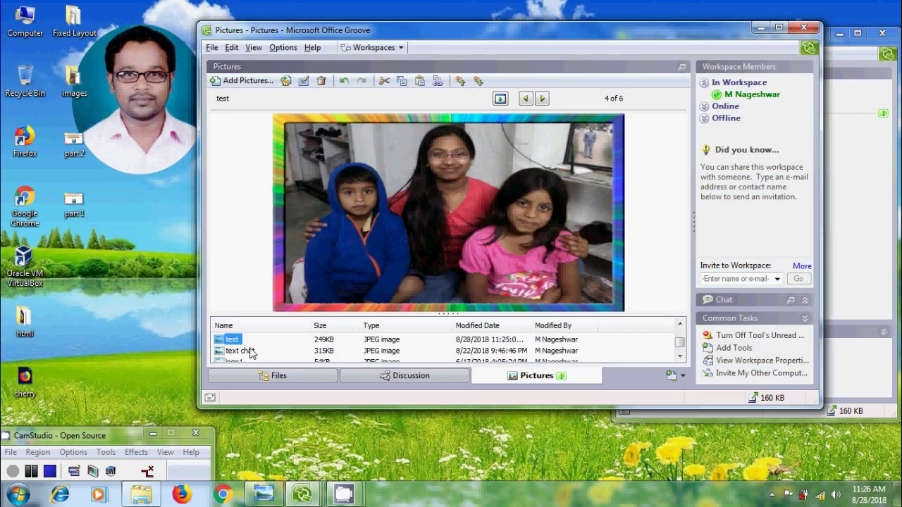
# - Change the test picture's caption to 'Angels'
pyautogui.click(233, 100)
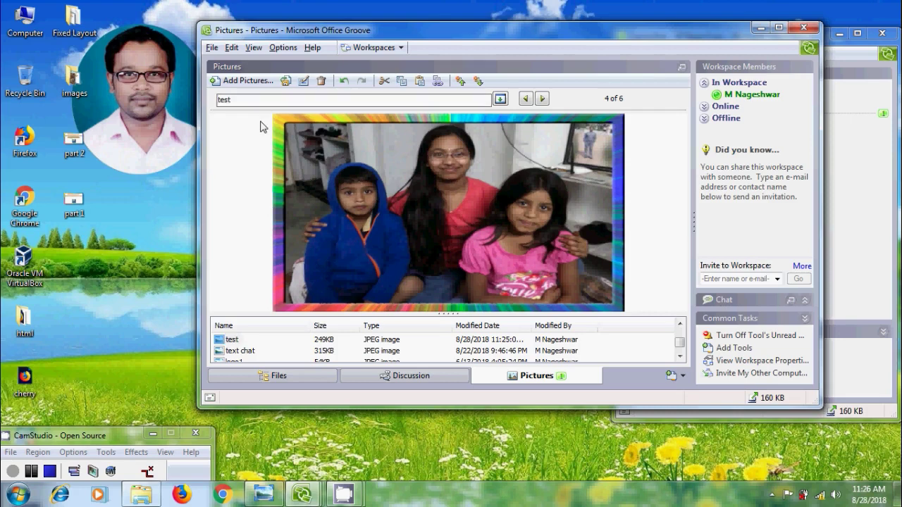
pyautogui.write('Angels')
pyautogui.press('Delete')
pyautogui.press('Delete')
pyautogui.press('Delete')
pyautogui.press('Delete')
pyautogui.press('Return')
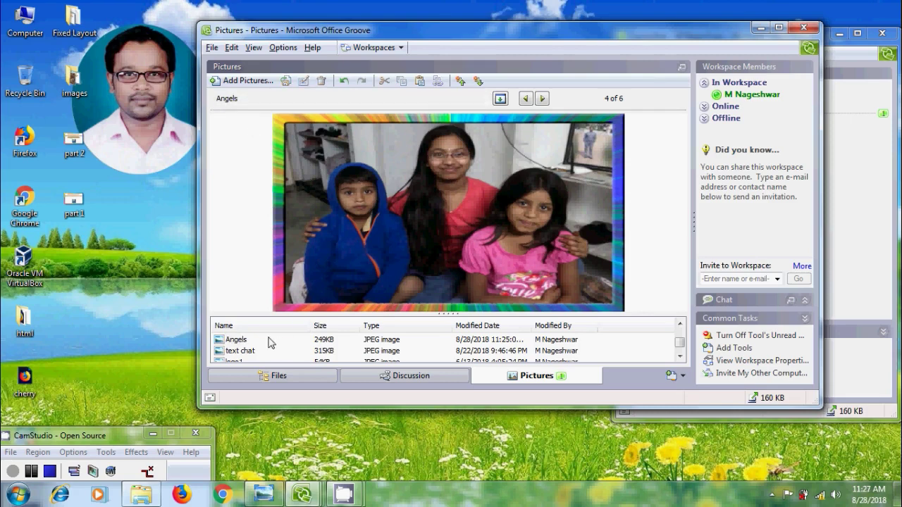
# - Start a rename on the Angels picture from its context menu, then cancel it, keeping the name
pyautogui.click(244, 340)
pyautogui.rightClick(244, 341)
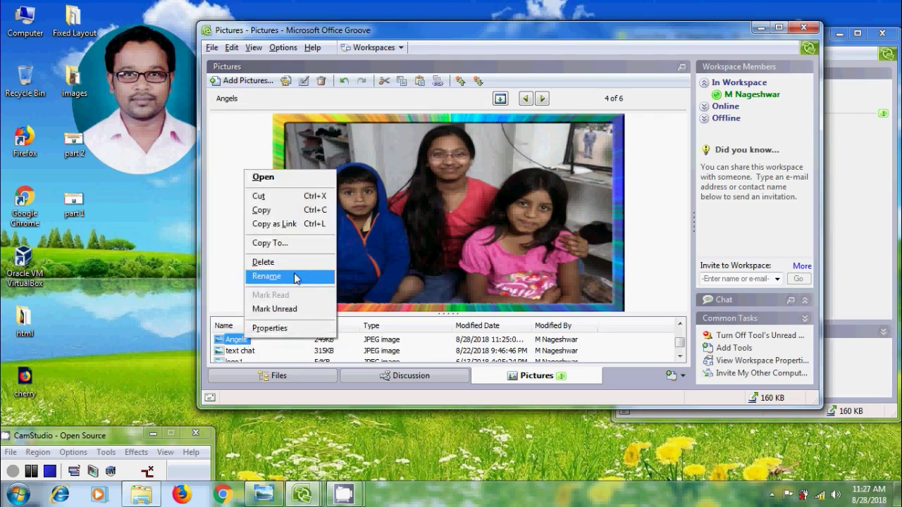
pyautogui.click(266, 277)
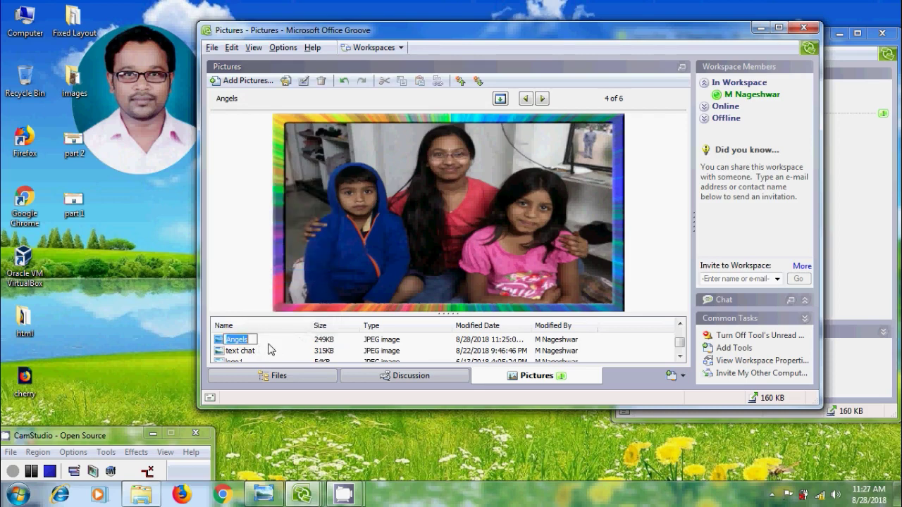
pyautogui.press('Return')
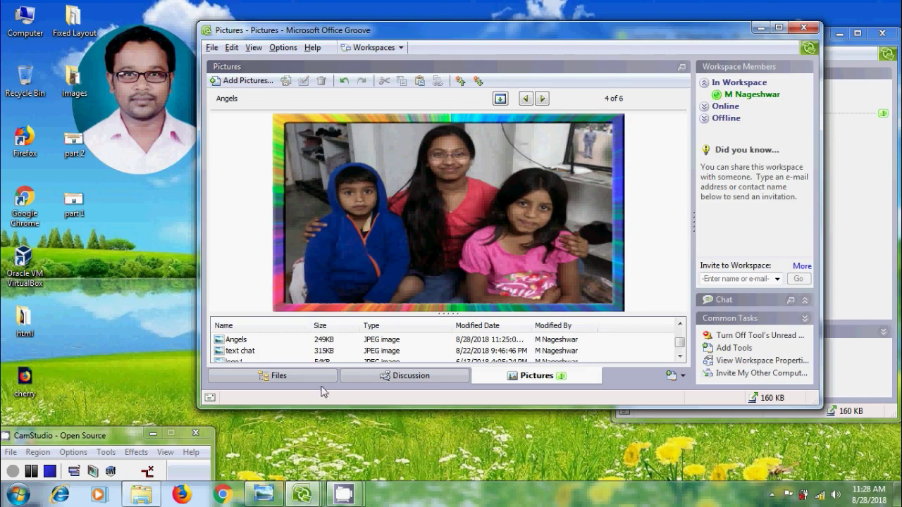
# - Copy the Angels picture and open the Billo workspace from the other account's Launchbar
pyautogui.click(253, 339)
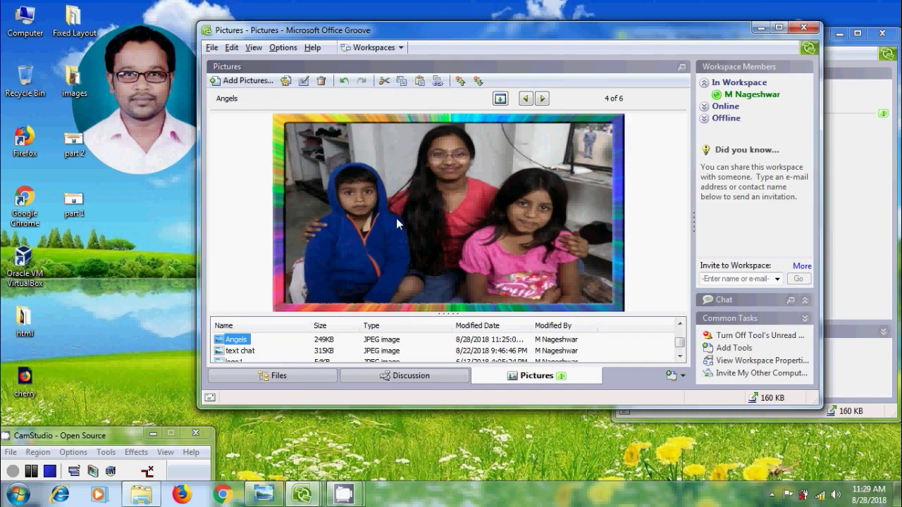
pyautogui.moveTo(317, 497)
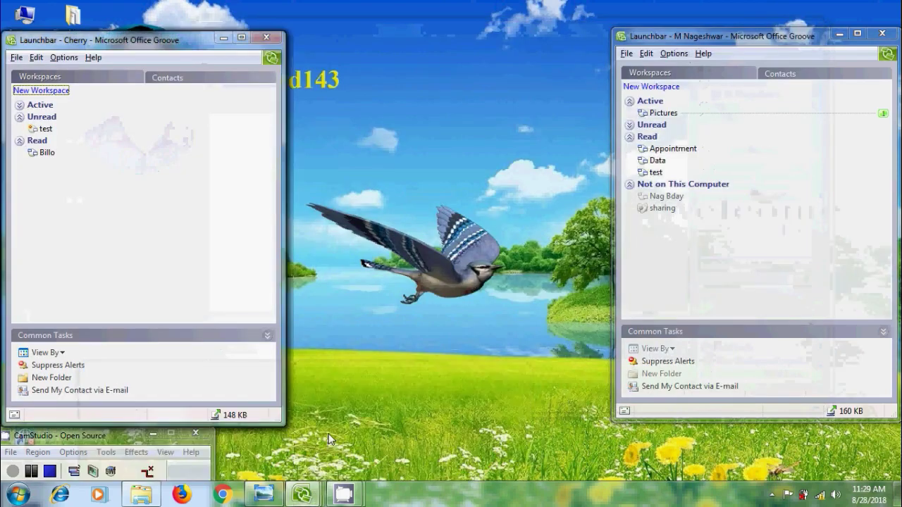
pyautogui.click(328, 433)
pyautogui.doubleClick(47, 153)
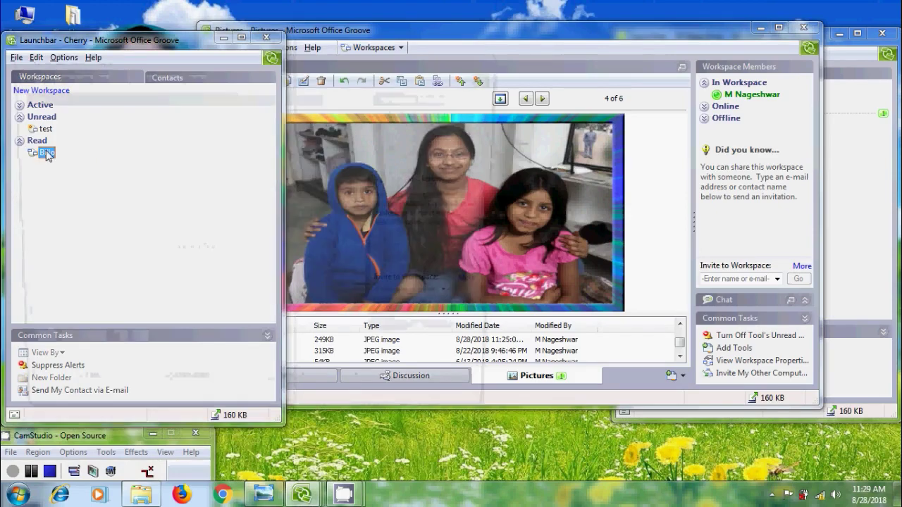
# - Add a Pictures tool to Billo and paste the Angels picture into it as 1 of 1
pyautogui.click(367, 399)
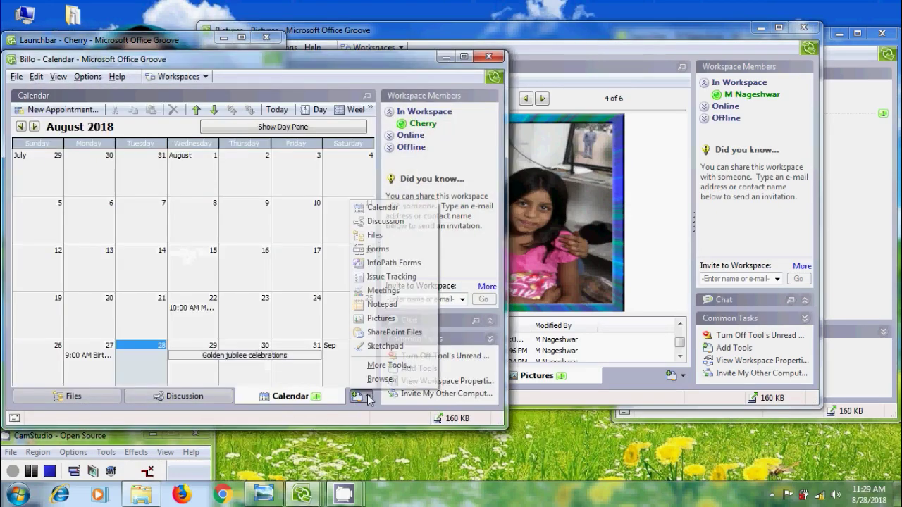
pyautogui.click(399, 320)
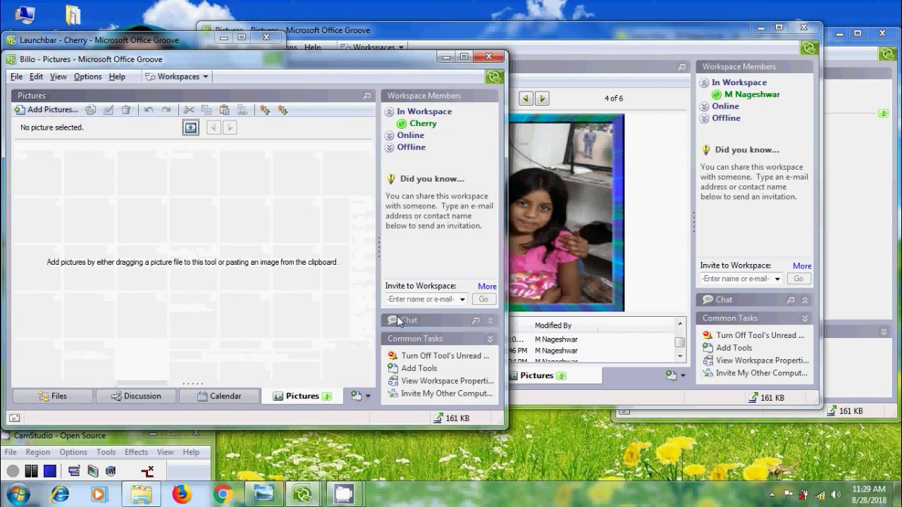
pyautogui.click(224, 111)
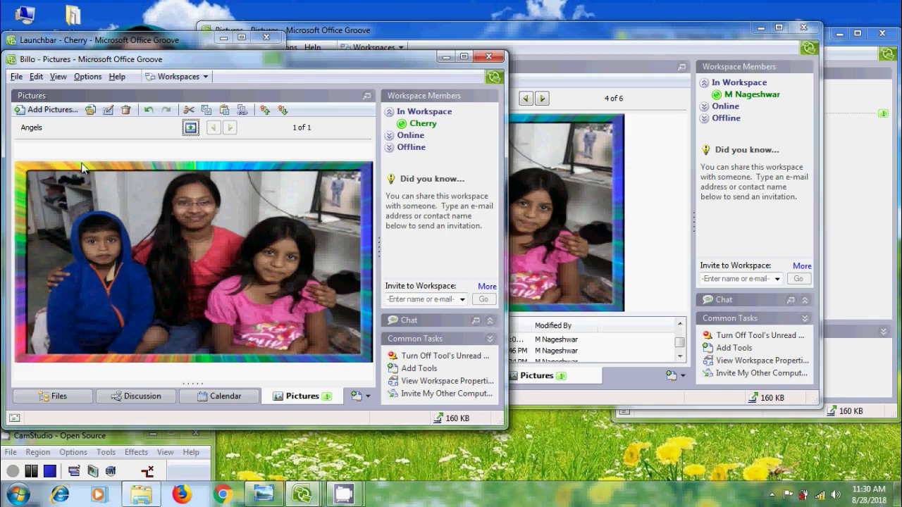
# - Minimize the Billo and workspace list windows, then paste Copy of Angels as picture 7 of 7
pyautogui.click(445, 57)
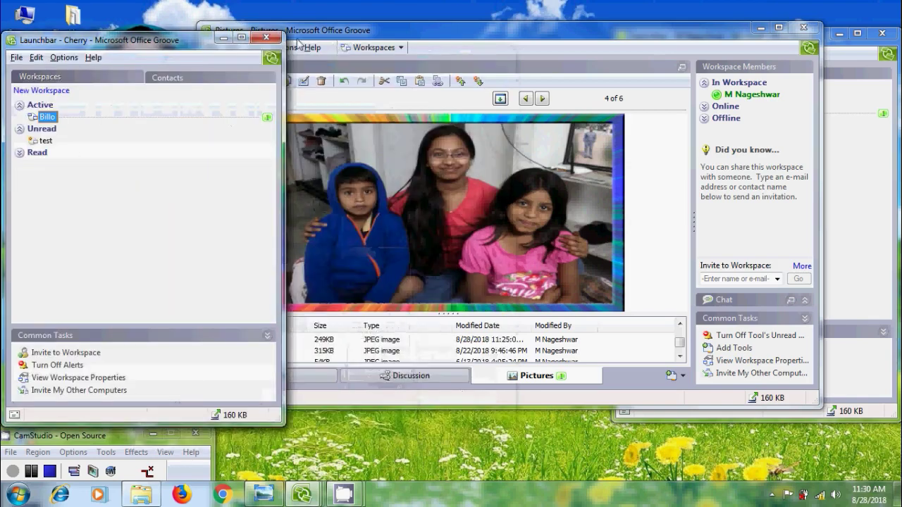
pyautogui.click(221, 40)
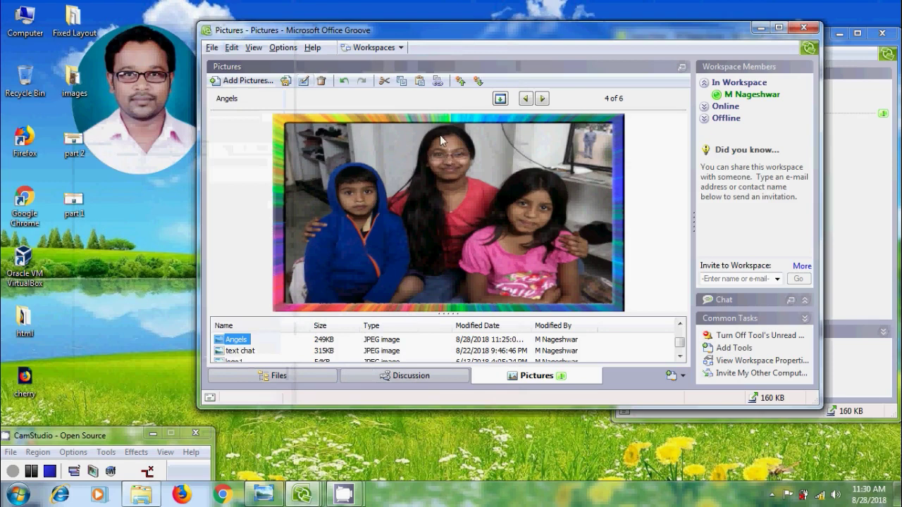
pyautogui.click(419, 81)
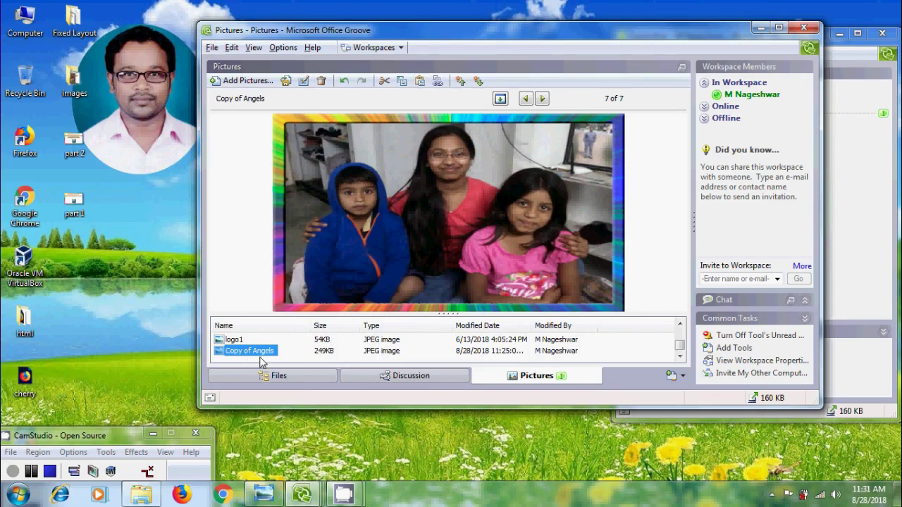
pyautogui.scroll(1, 259, 355)
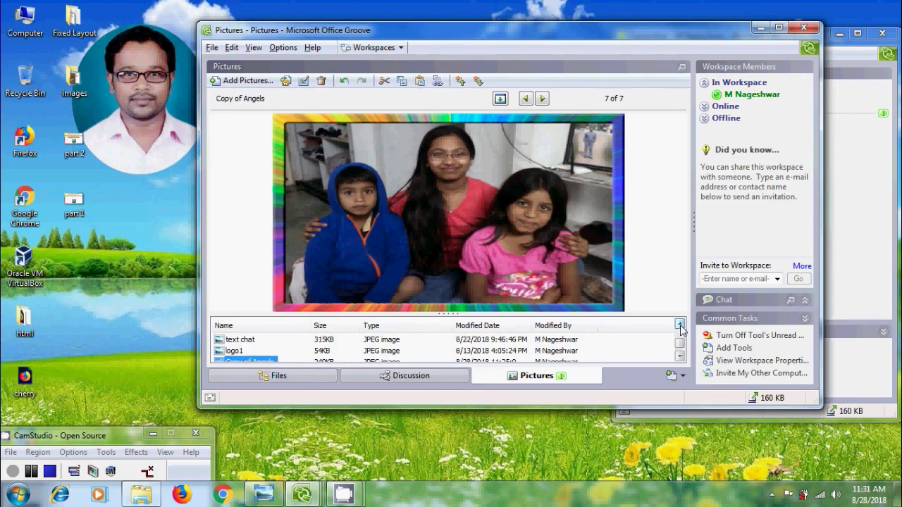
# - Delete the text chat picture, leaving six pictures, then copy the logo1 picture
pyautogui.click(240, 340)
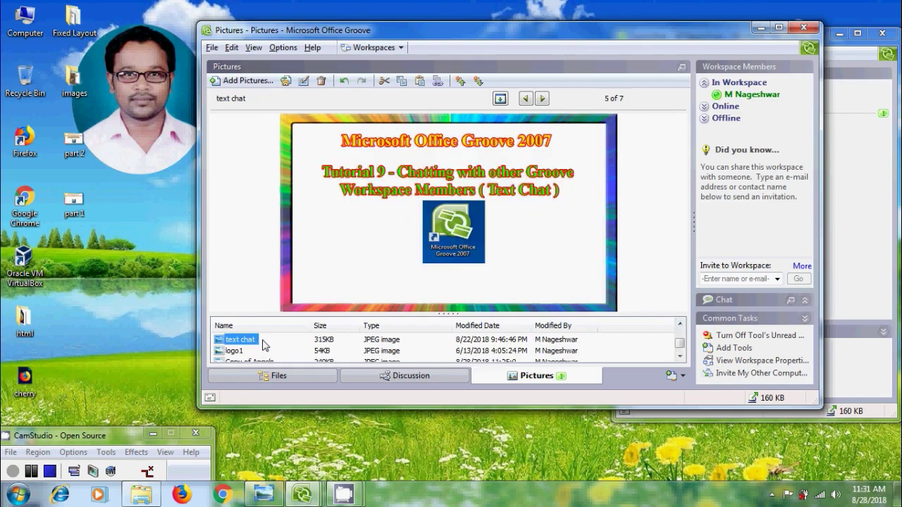
pyautogui.press('Delete')
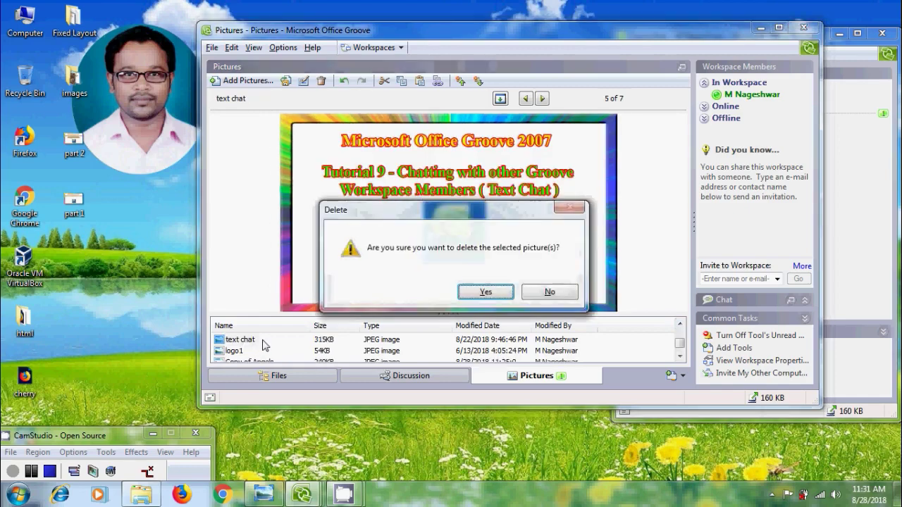
pyautogui.click(486, 291)
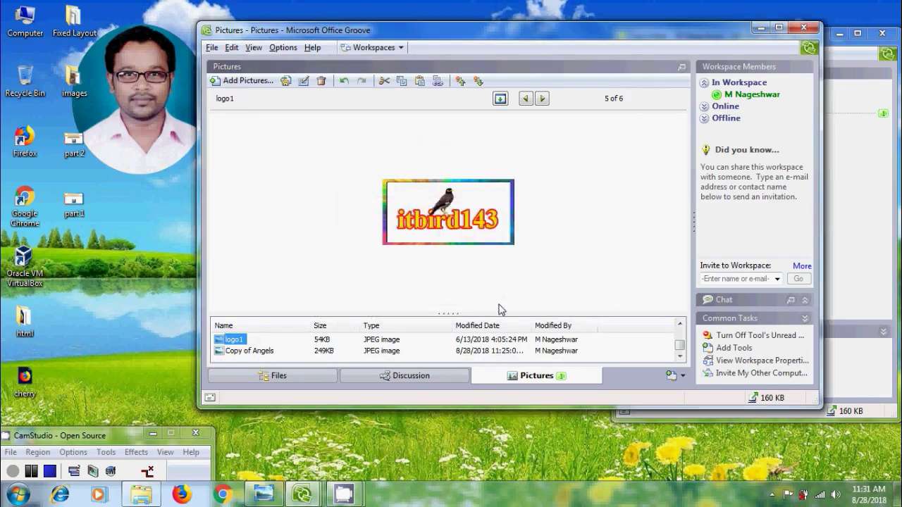
pyautogui.rightClick(238, 345)
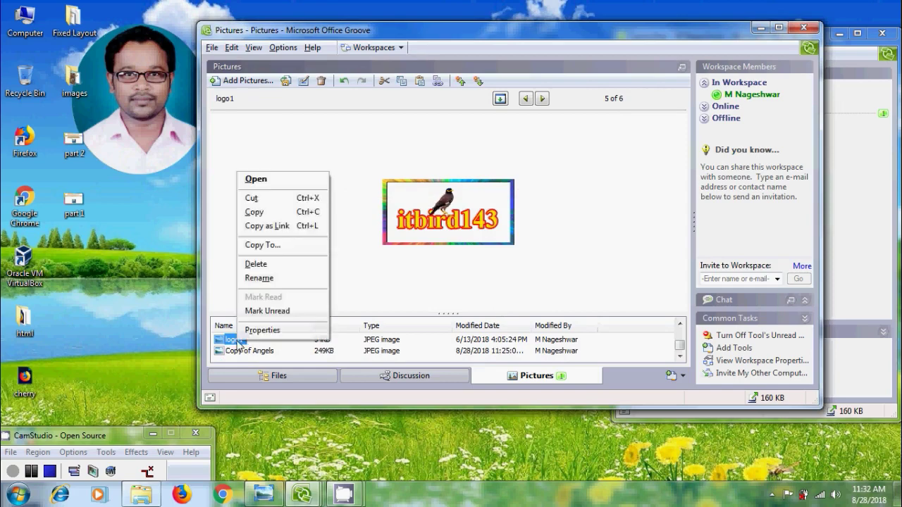
pyautogui.click(276, 205)
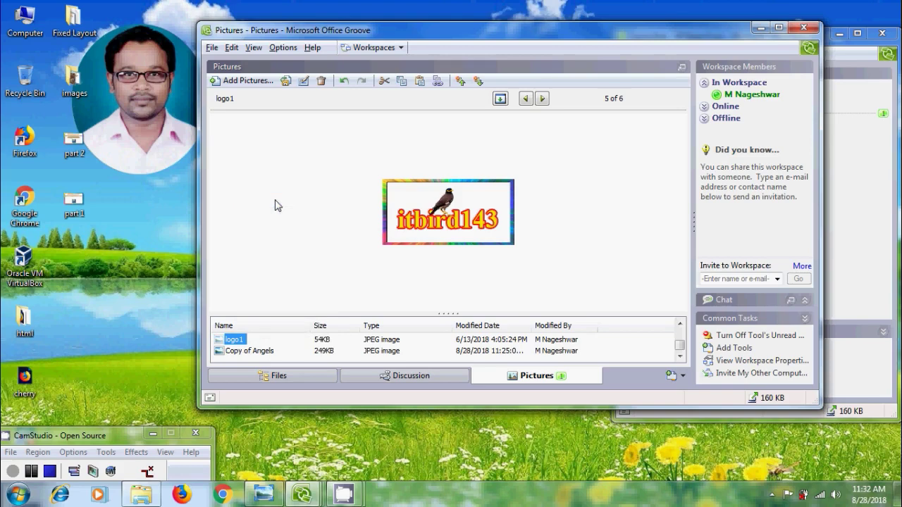
# - Bring up the part 1 title image, then minimize Photo Viewer and the Groove Pictures window
pyautogui.click(265, 492)
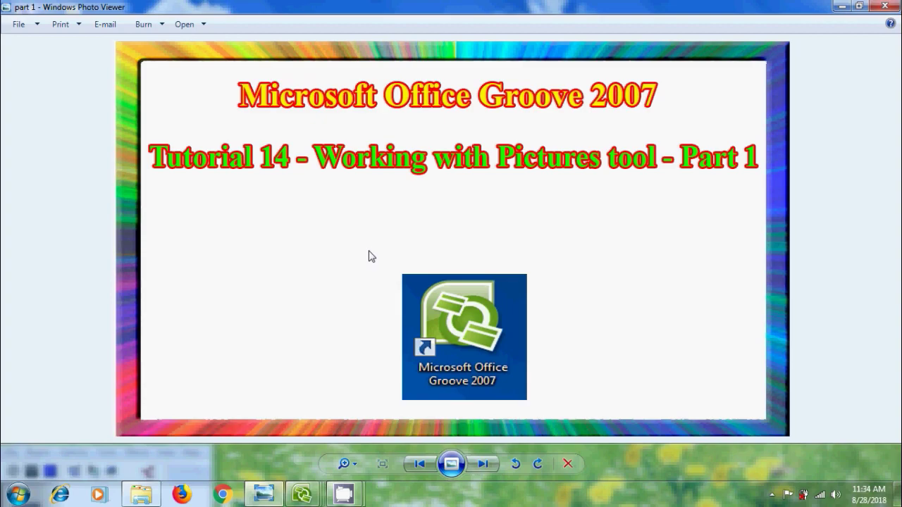
pyautogui.click(840, 6)
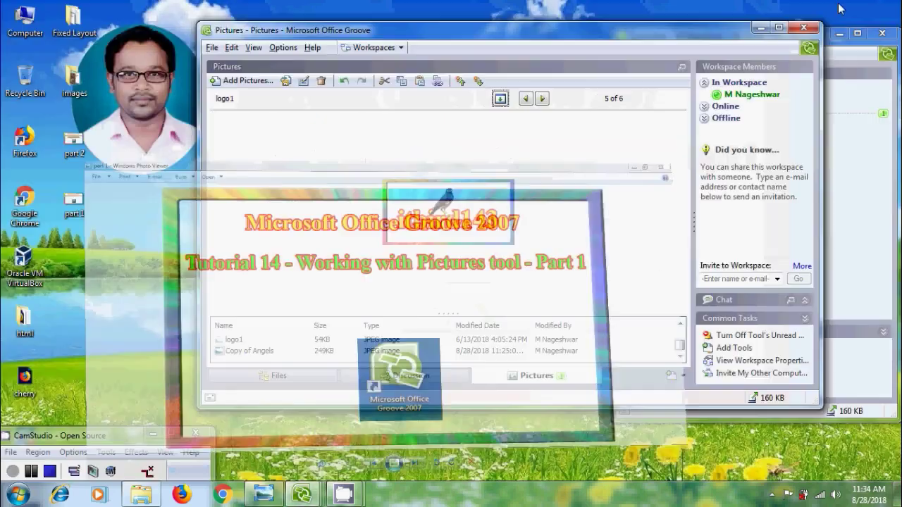
pyautogui.click(761, 28)
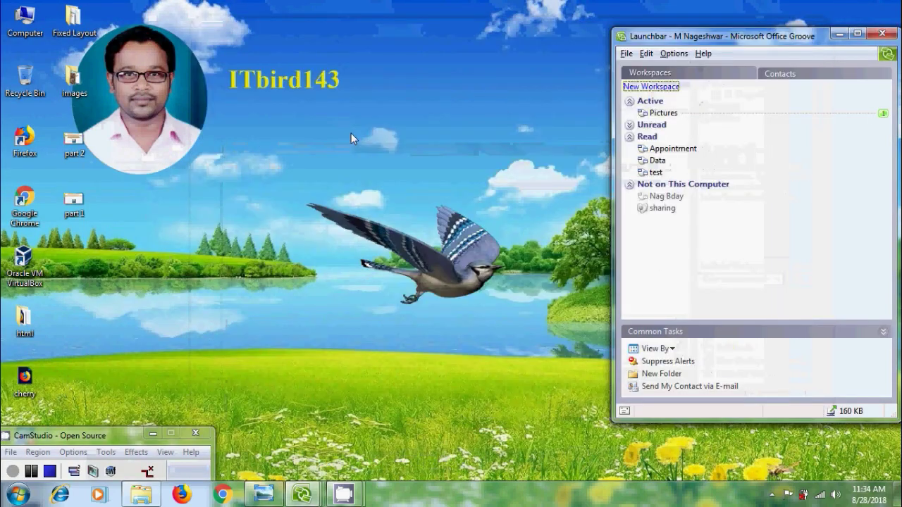